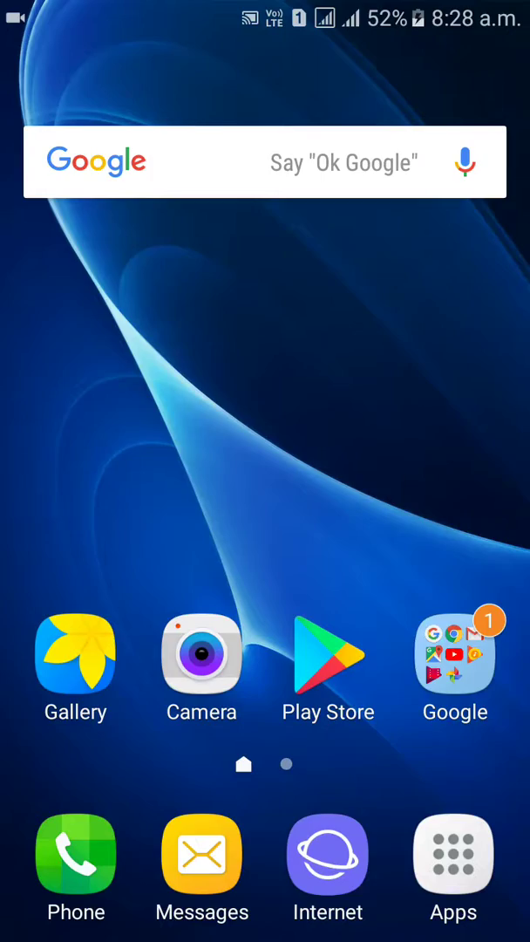
# - Confirm GOM Player lists Sample.mp4 under folder 0, then exit GOM Player
pyautogui.click(453, 853)
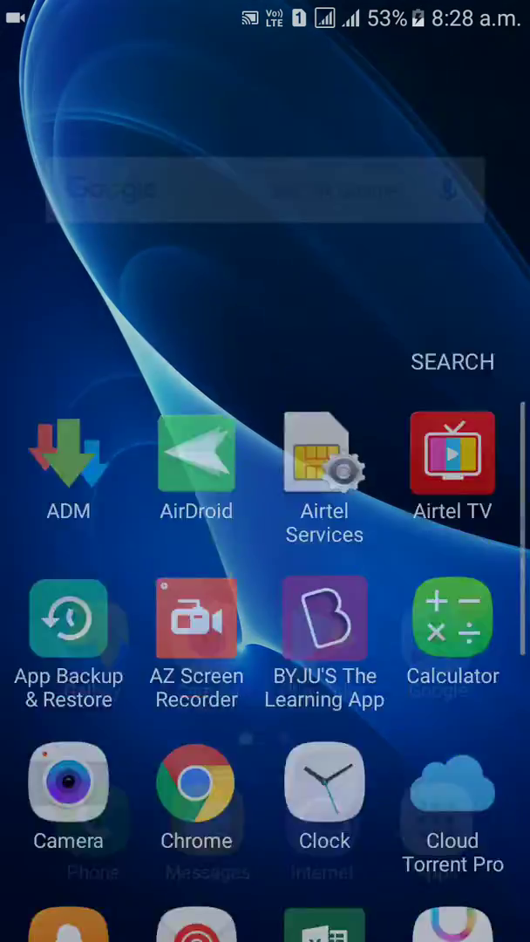
pyautogui.scroll(-5, 265, 471)
pyautogui.scroll(-3, 265, 471)
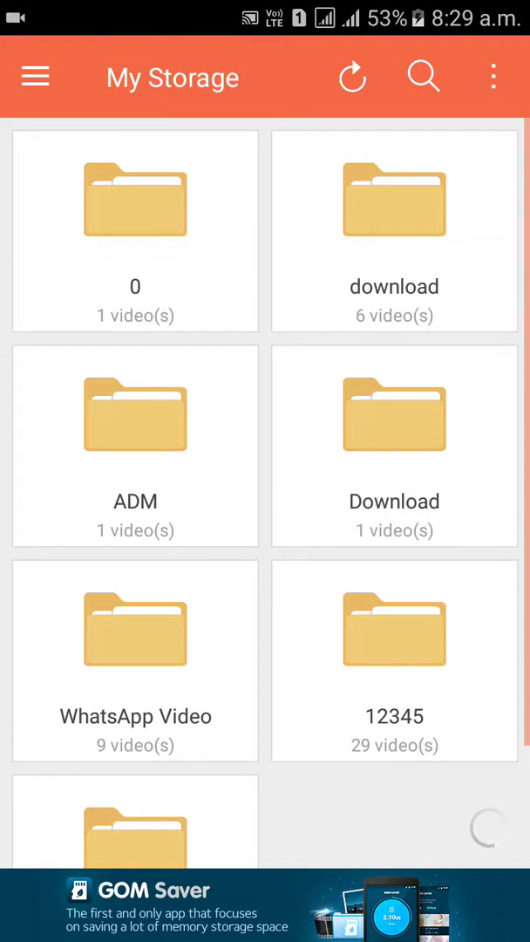
pyautogui.click(130, 218)
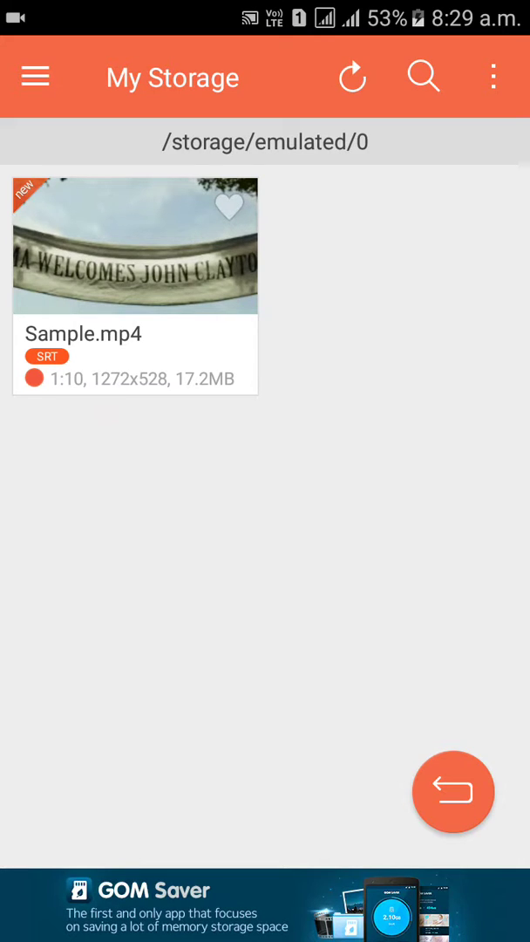
pyautogui.click(453, 790)
pyautogui.press('Escape')
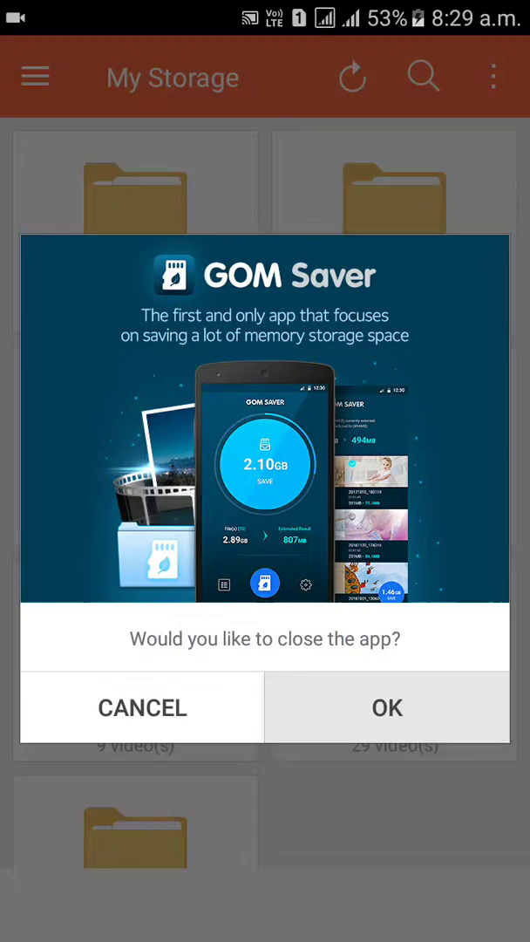
pyautogui.click(386, 708)
pyautogui.scroll(-5, 265, 471)
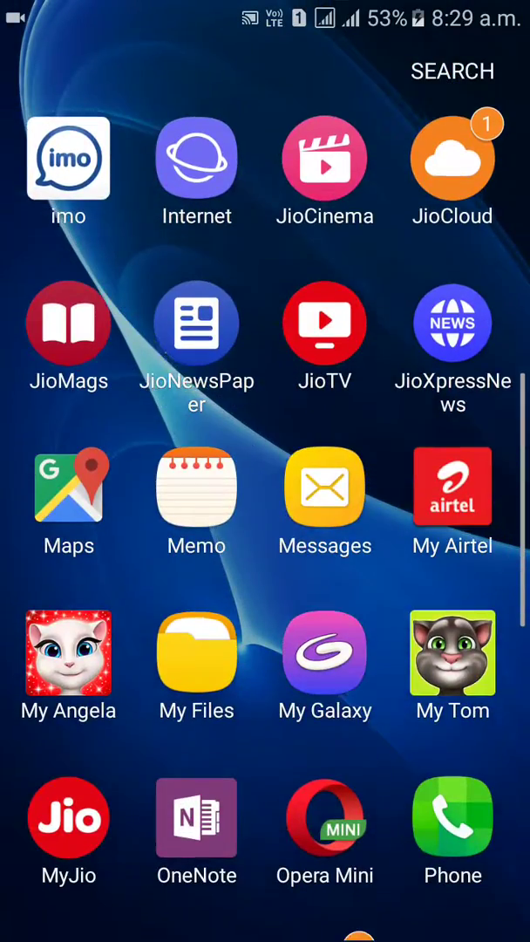
# - Open Device storage in My Files, check the empty Subtitles folder, and return
pyautogui.click(196, 664)
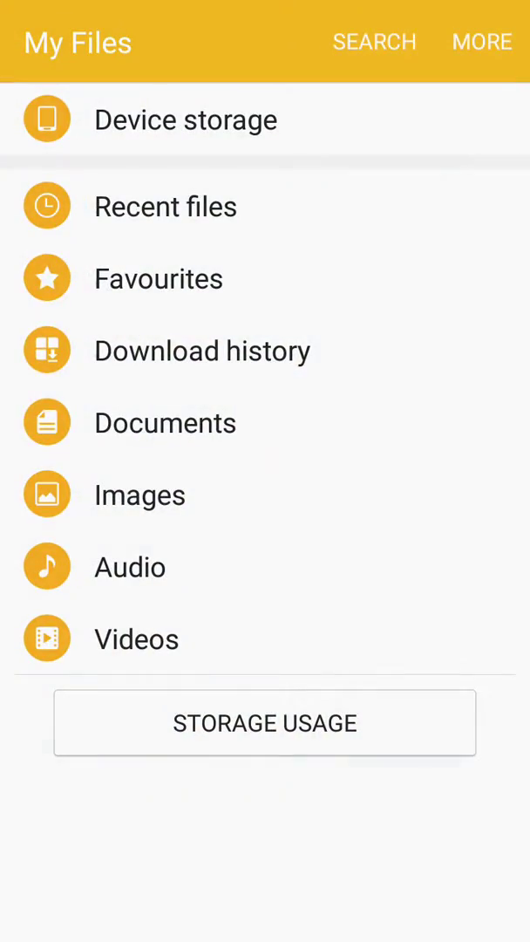
pyautogui.click(186, 119)
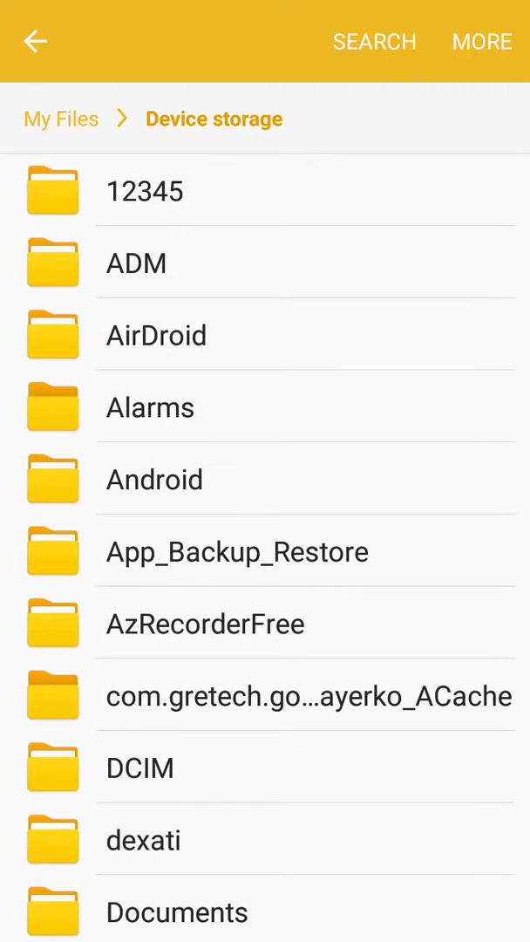
pyautogui.scroll(-10, 265, 523)
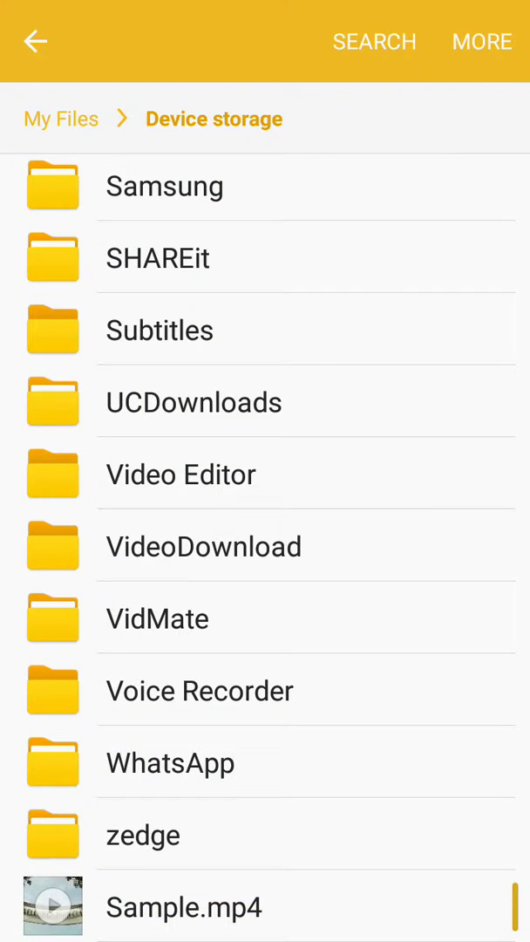
pyautogui.click(331, 330)
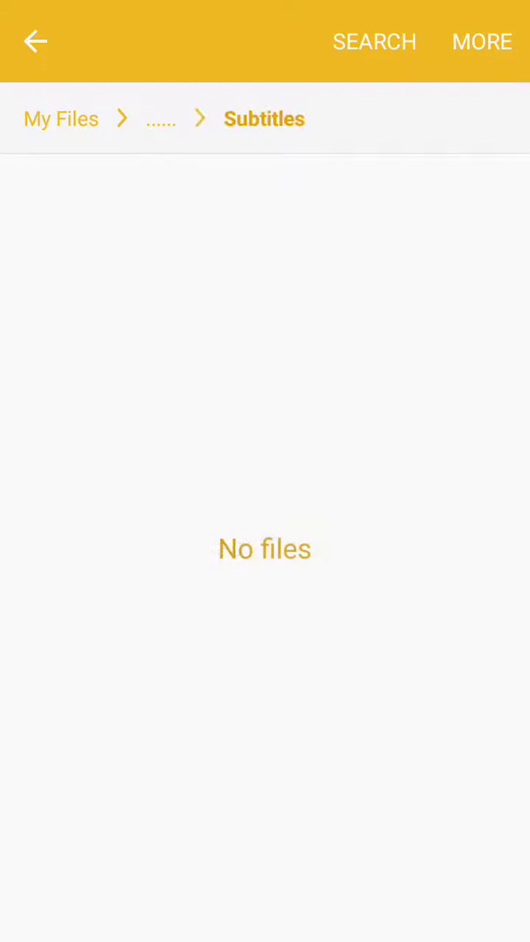
pyautogui.click(35, 41)
pyautogui.scroll(10, 265, 523)
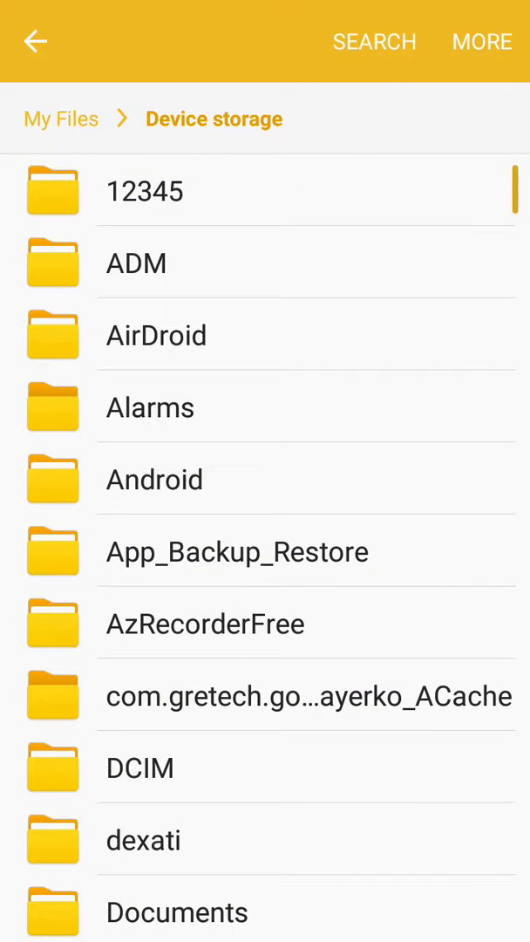
# - Replace the default 'New folder' name with '.video' and create the folder
pyautogui.click(483, 41)
pyautogui.click(362, 195)
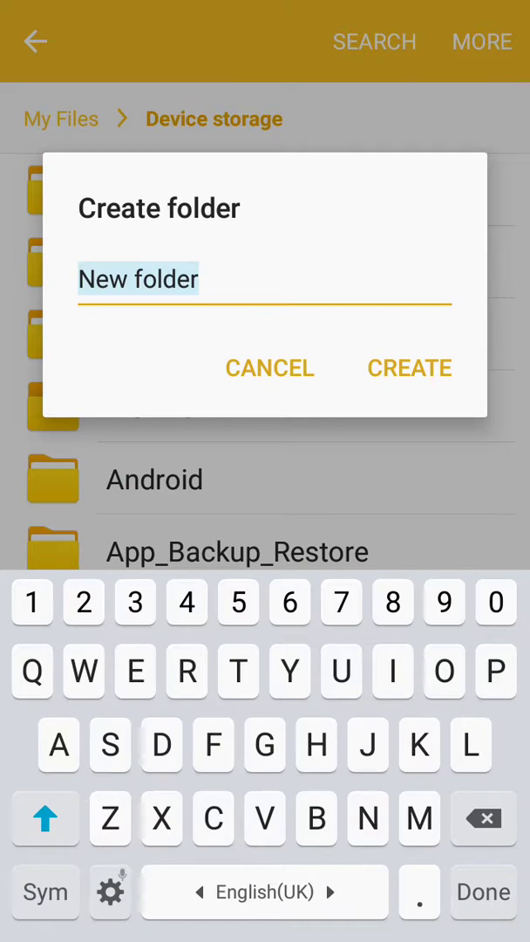
pyautogui.click(199, 280)
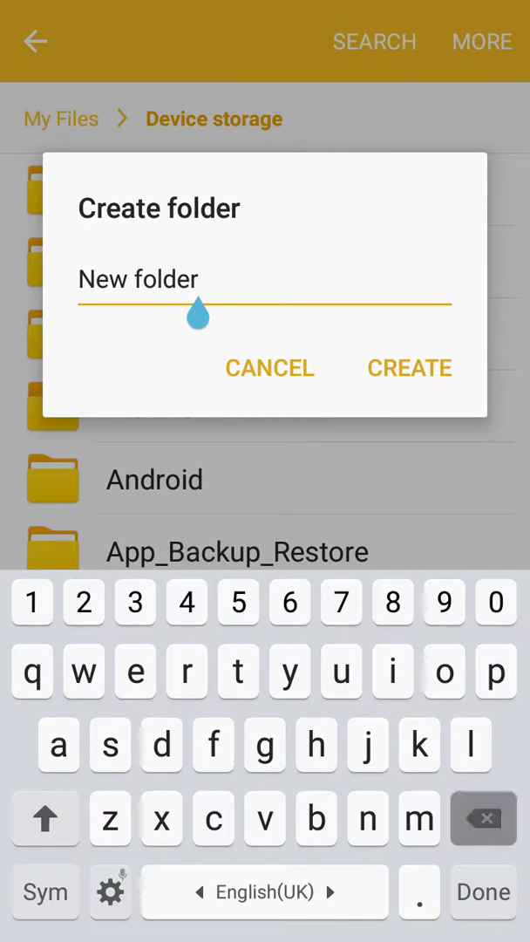
pyautogui.press('BackSpace')
pyautogui.press('BackSpace')
pyautogui.press('BackSpace')
pyautogui.press('BackSpace')
pyautogui.press('BackSpace')
pyautogui.press('BackSpace')
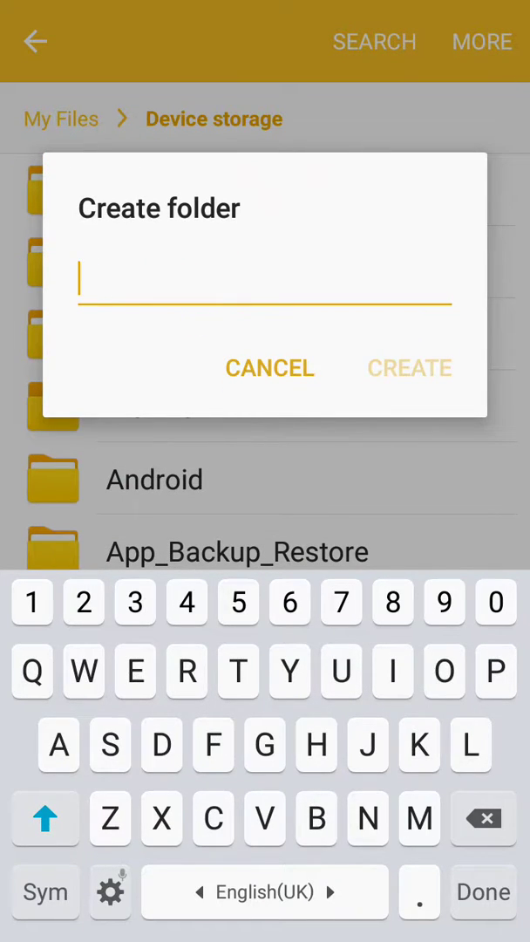
pyautogui.click(46, 818)
pyautogui.click(45, 818)
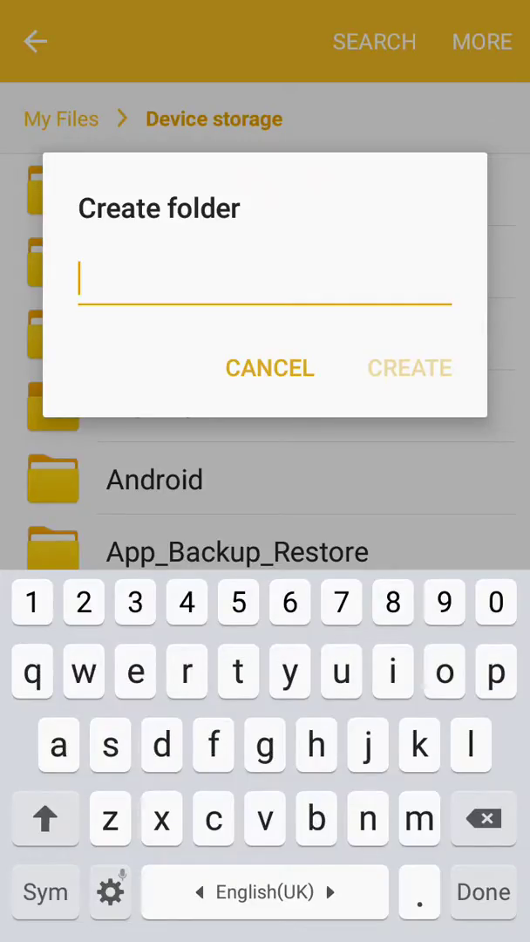
pyautogui.write('.')
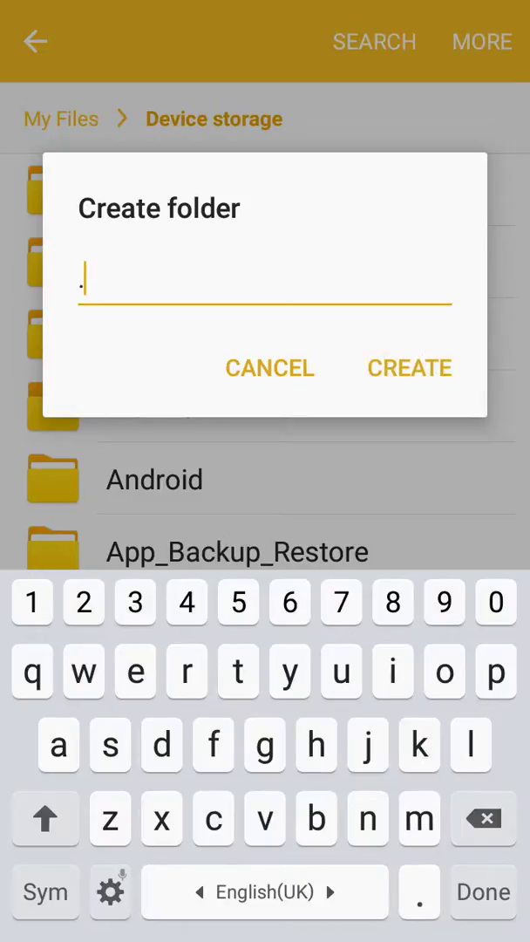
pyautogui.write('vi')
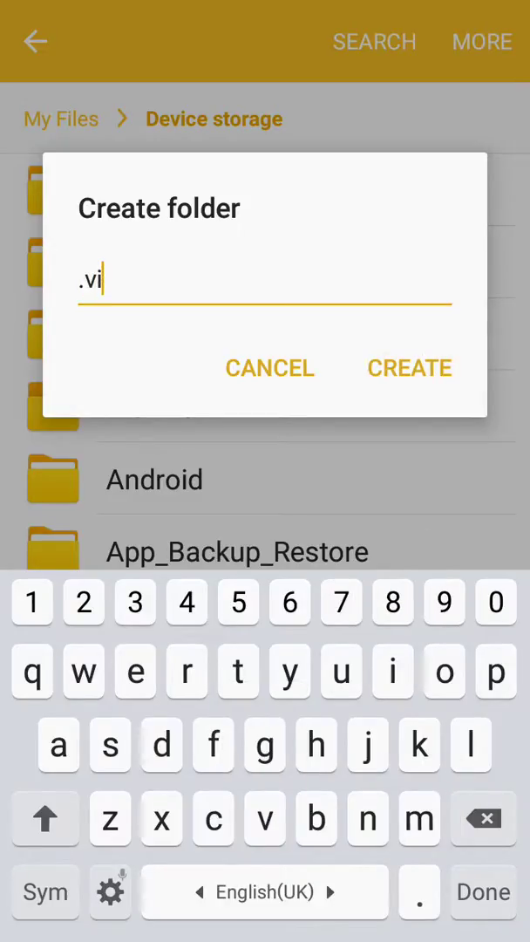
pyautogui.write('deo')
pyautogui.click(409, 367)
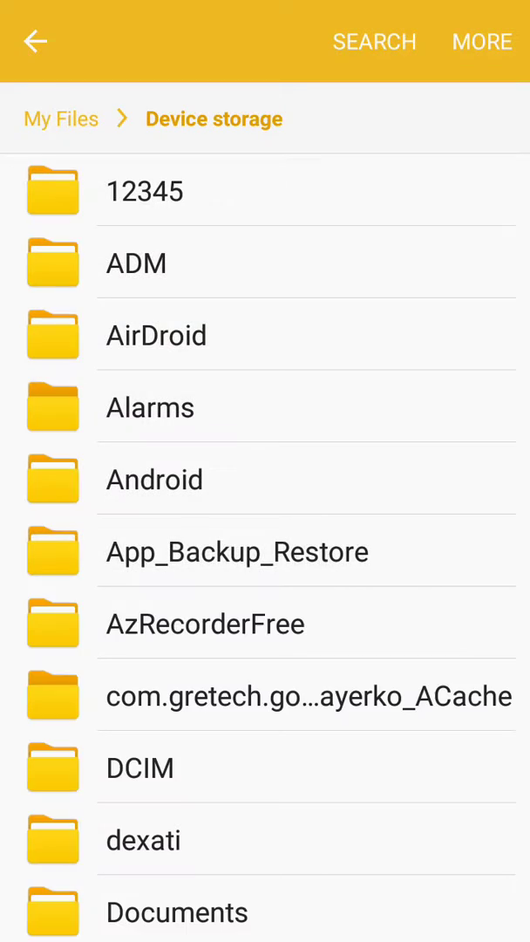
pyautogui.scroll(-10, 265, 523)
pyautogui.scroll(-5, 265, 523)
pyautogui.scroll(10, 265, 523)
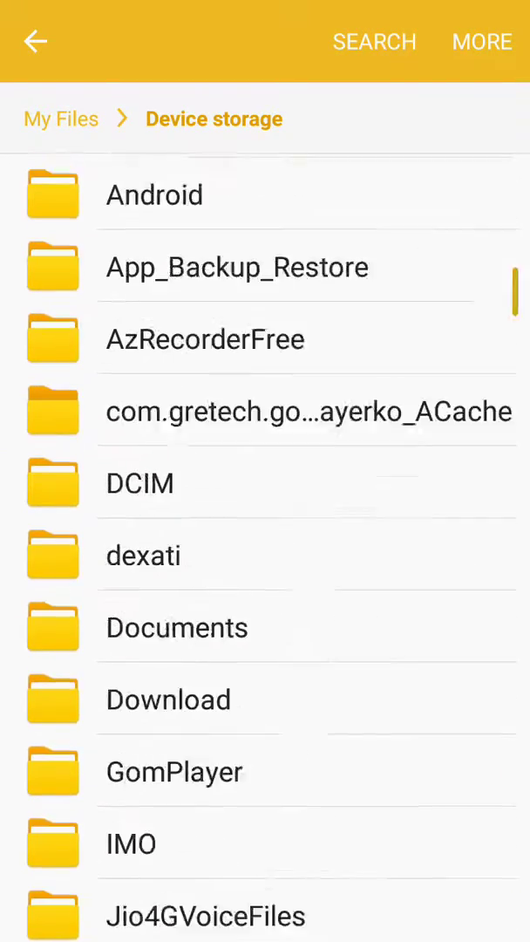
pyautogui.scroll(5, 265, 523)
pyautogui.scroll(-8, 265, 524)
pyautogui.scroll(-8, 265, 523)
pyautogui.scroll(8, 265, 523)
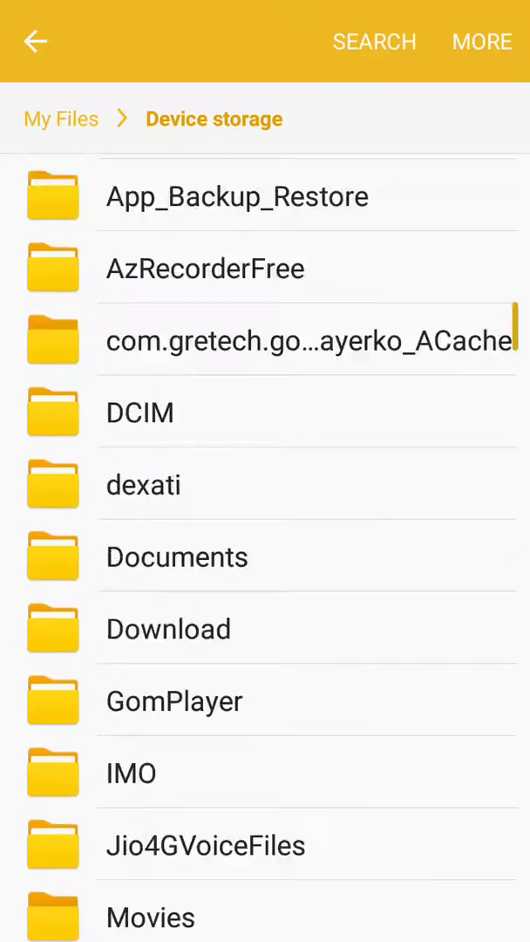
pyautogui.scroll(8, 265, 523)
pyautogui.scroll(-8, 265, 523)
pyautogui.scroll(8, 265, 524)
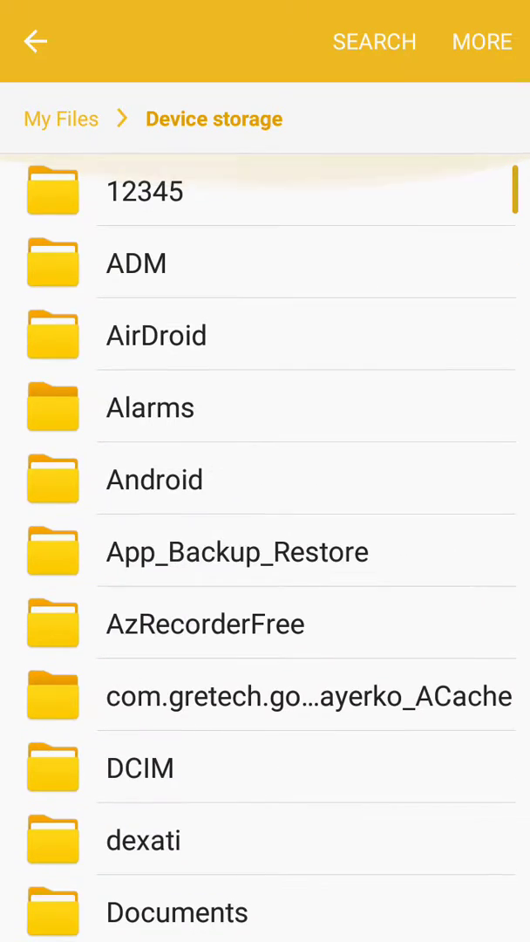
# - Turn on Show hidden files so the .video folder is listed
pyautogui.click(482, 41)
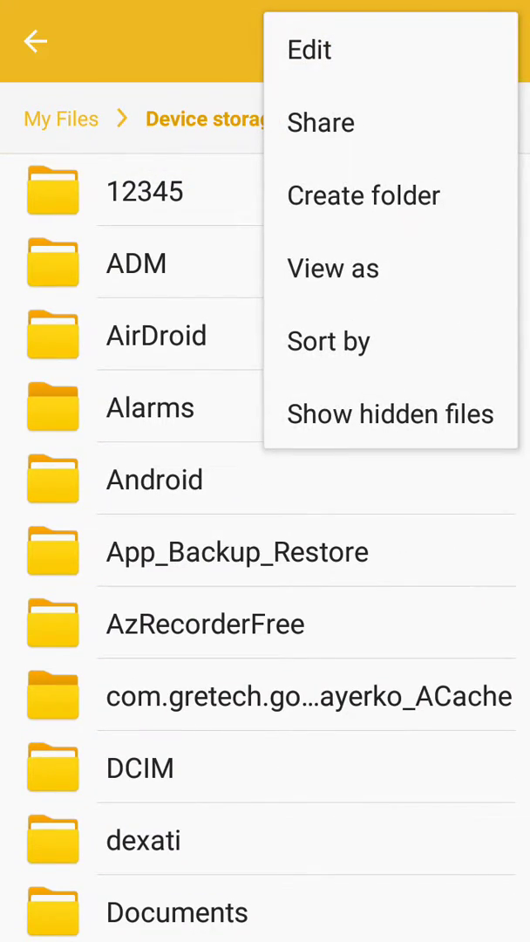
pyautogui.click(390, 414)
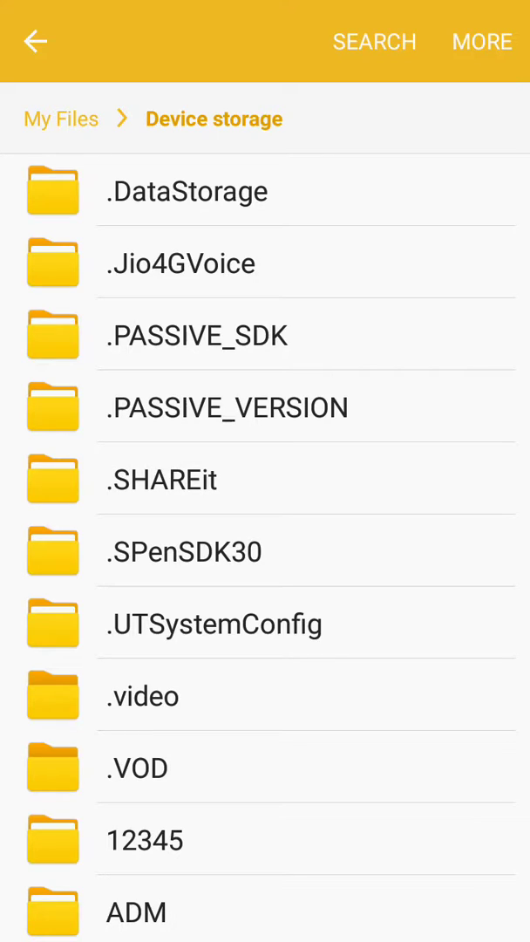
pyautogui.scroll(-3, 265, 524)
# - Check that .video is empty, then move Sample.mp4 from Device storage into .video
pyautogui.click(143, 375)
pyautogui.click(35, 41)
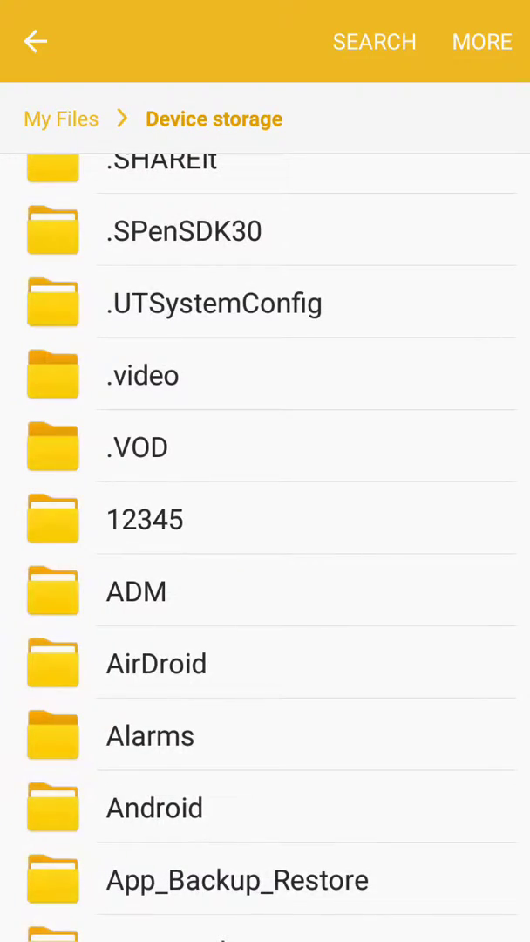
pyautogui.scroll(-10, 266, 523)
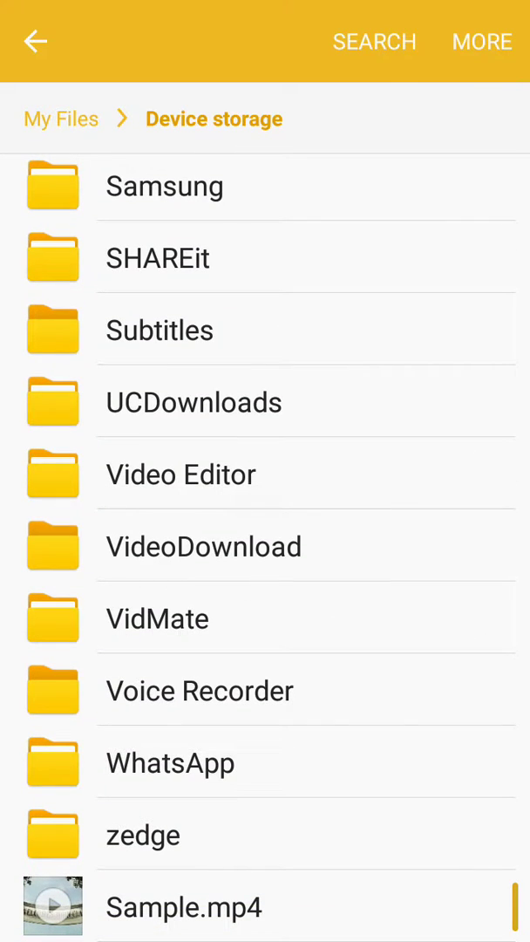
pyautogui.click(183, 907)
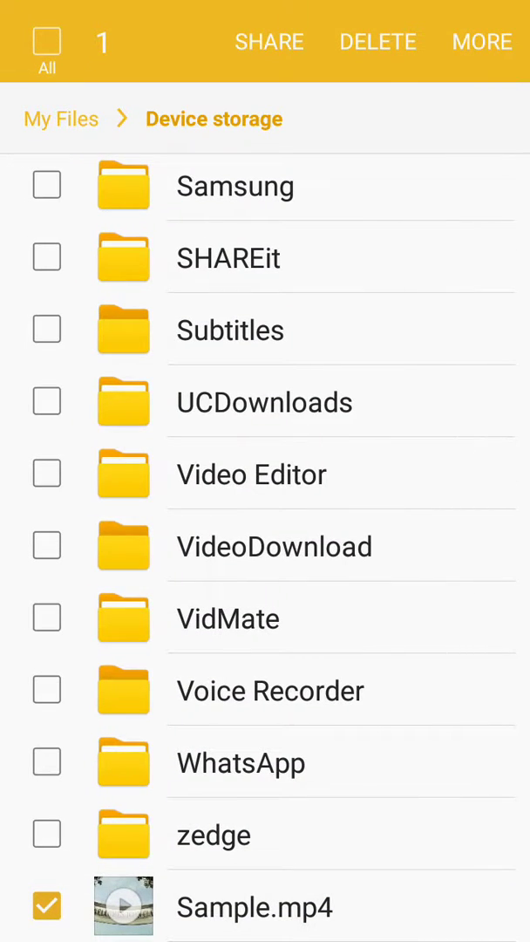
pyautogui.click(482, 41)
pyautogui.click(319, 123)
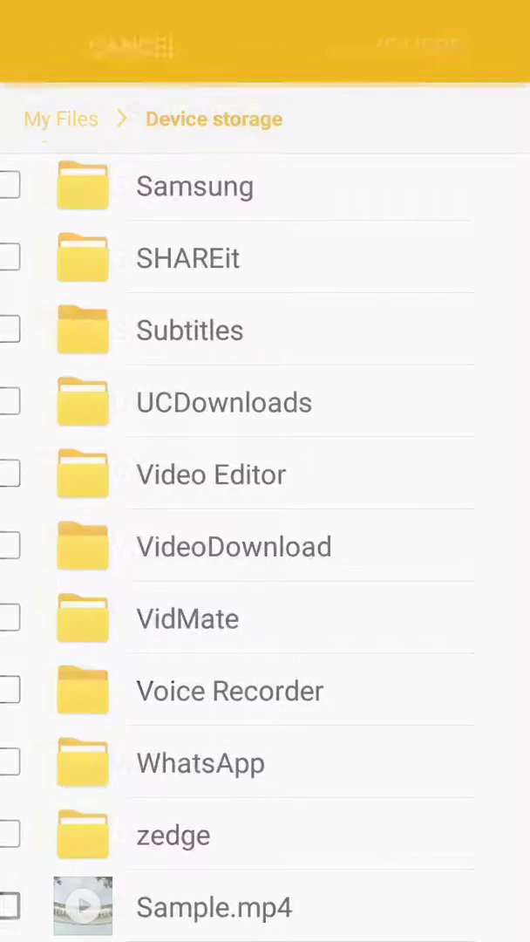
pyautogui.click(185, 118)
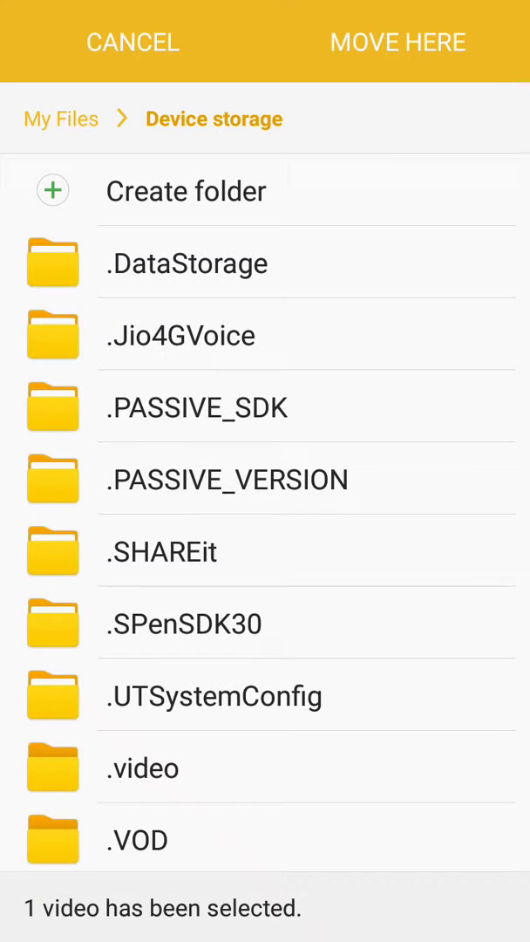
pyautogui.scroll(-4, 265, 523)
pyautogui.click(142, 470)
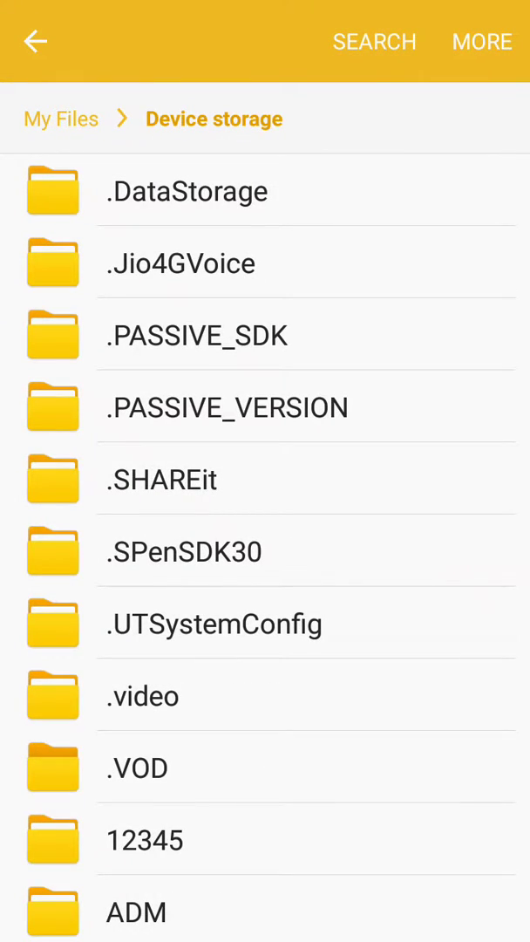
pyautogui.scroll(-4, 265, 524)
pyautogui.scroll(4, 265, 524)
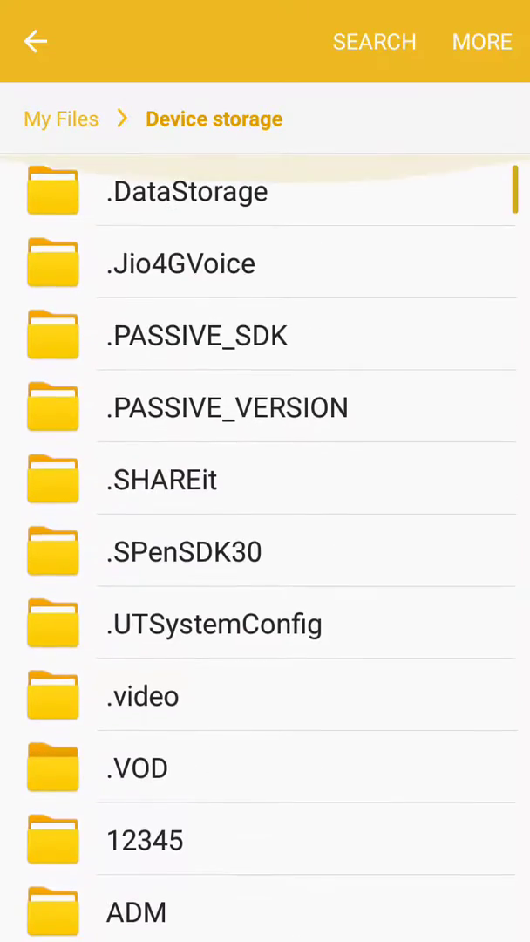
# - Turn on Conceal hidden files and go back to the My Files home
pyautogui.click(483, 41)
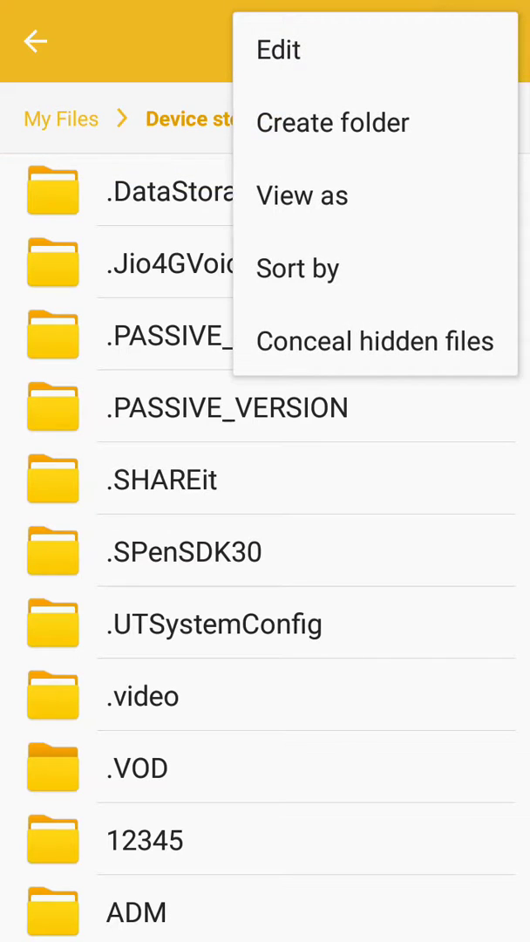
pyautogui.click(131, 611)
pyautogui.scroll(-5, 265, 523)
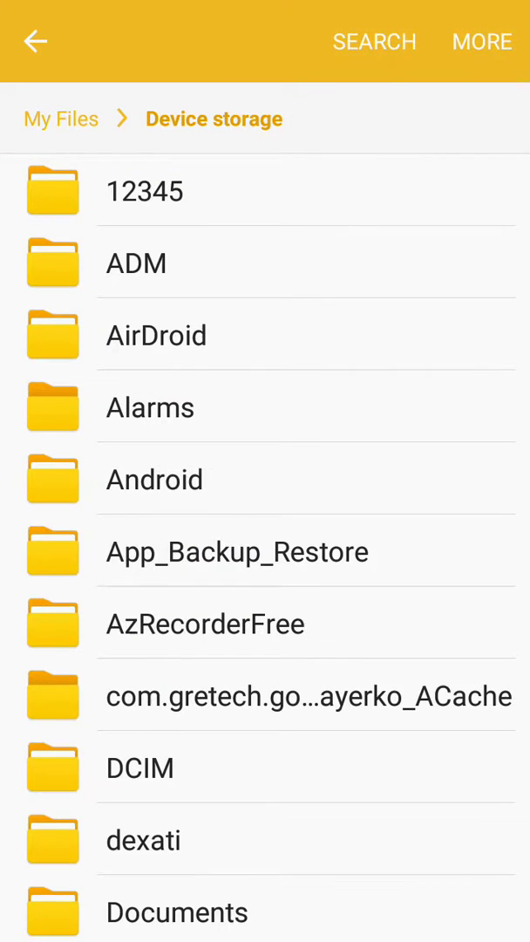
pyautogui.scroll(-10, 265, 523)
pyautogui.scroll(15, 265, 523)
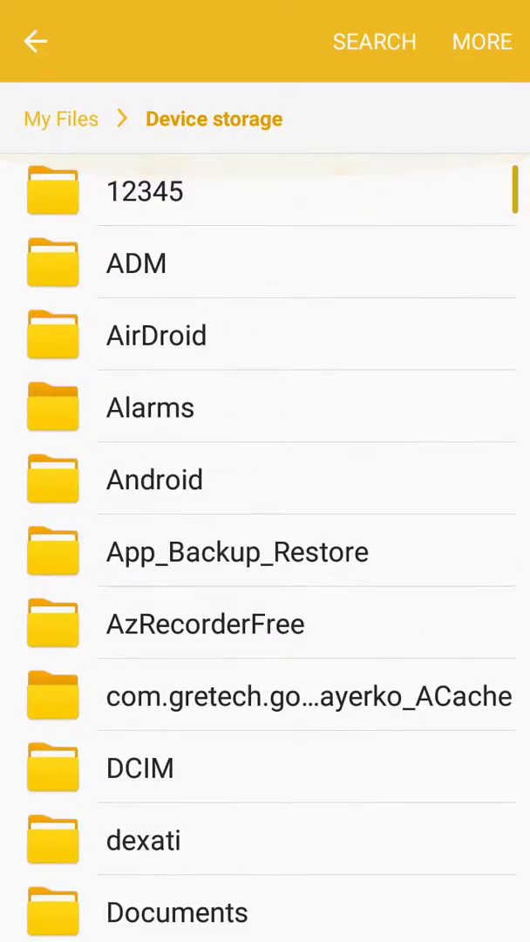
pyautogui.click(35, 41)
# - Clear My Files from recents, verify GOM Player no longer shows folder 0, and exit
pyautogui.press('Home')
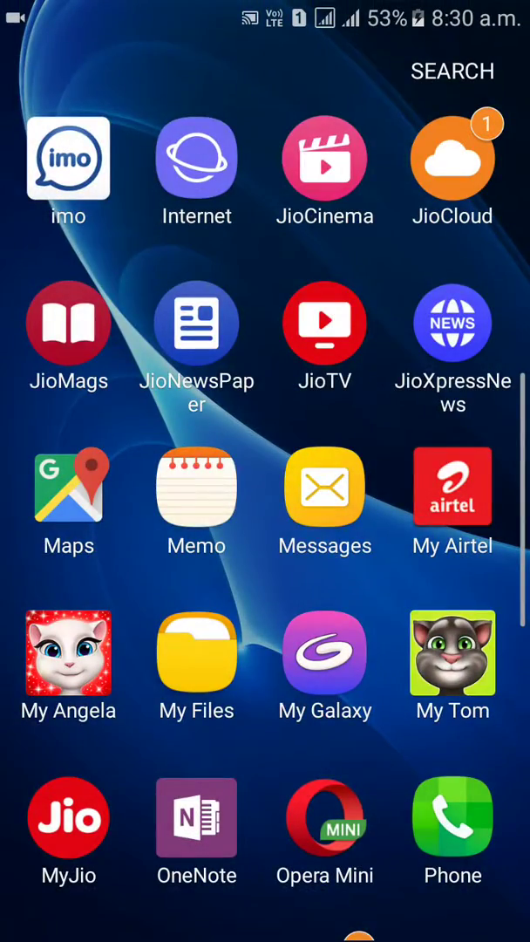
pyautogui.press('Home')
pyautogui.hotkey('alt', 'Tab')
pyautogui.moveTo(131, 741); pyautogui.dragTo(488, 741)
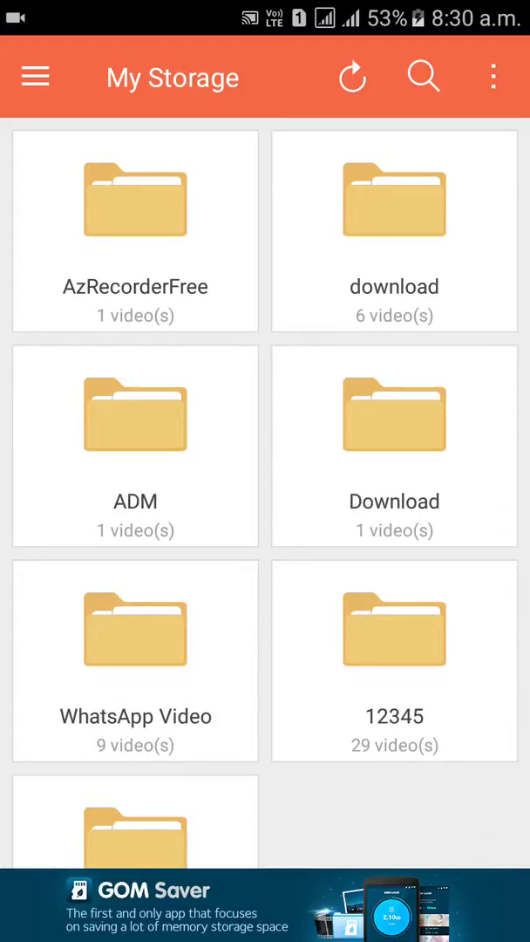
pyautogui.scroll(-3, 265, 488)
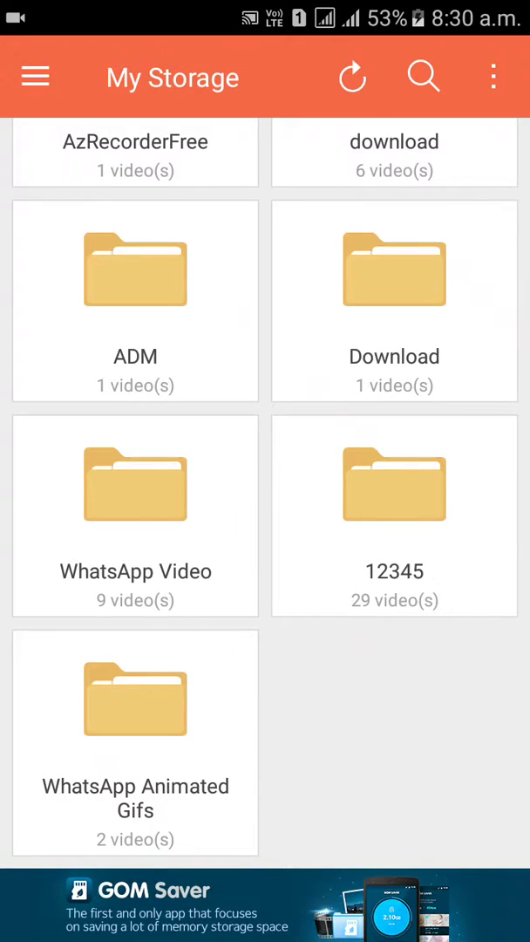
pyautogui.scroll(3, 265, 488)
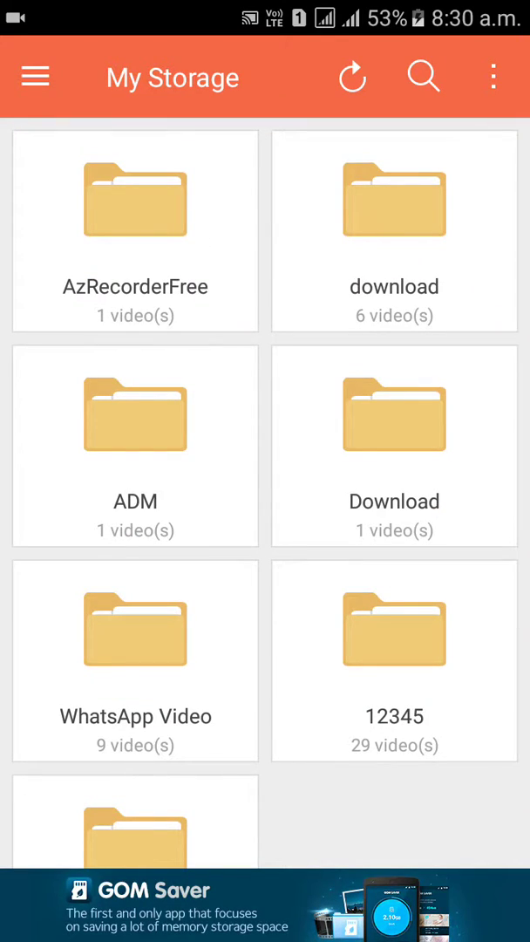
pyautogui.press('Escape')
pyautogui.click(385, 709)
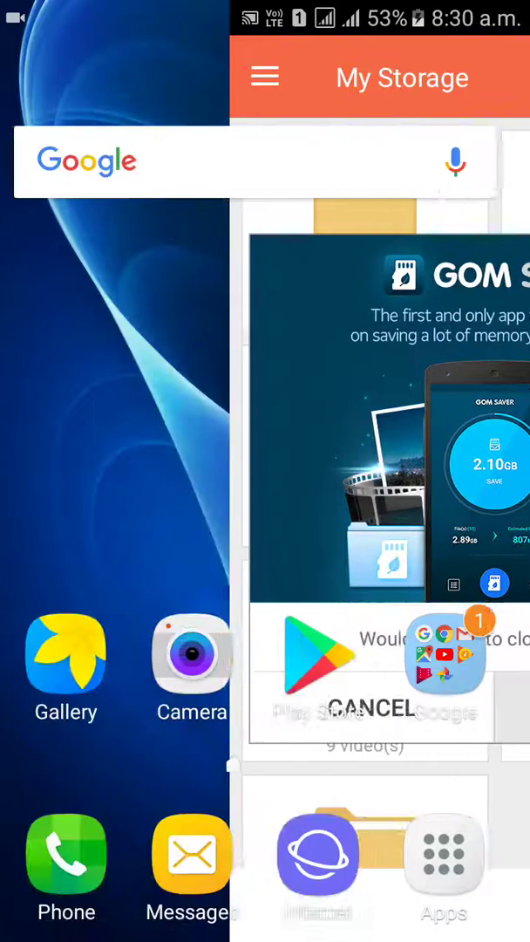